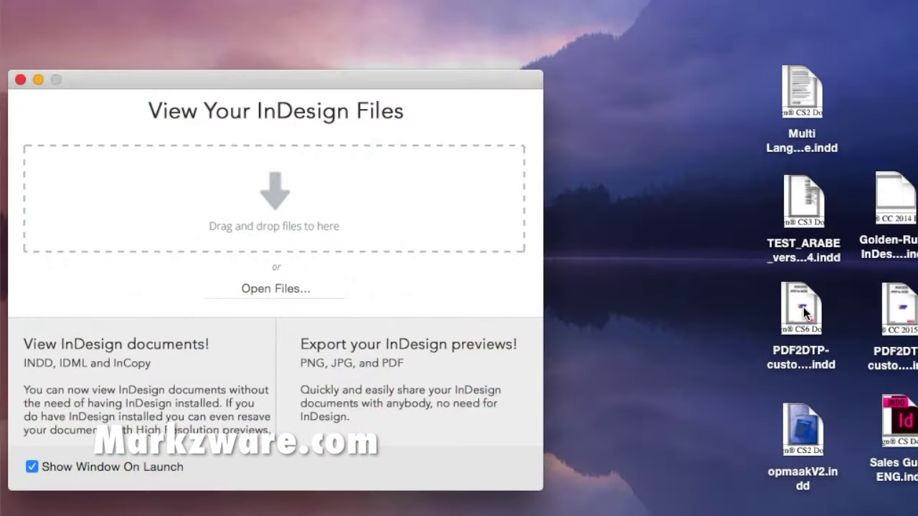
Load the CS6 PDF2DTP-customers file and opmaakV2.indd into the viewer, reducing the page preview size for opmaakV2.indd
{"action": "left_click", "coordinate": [800, 309]}
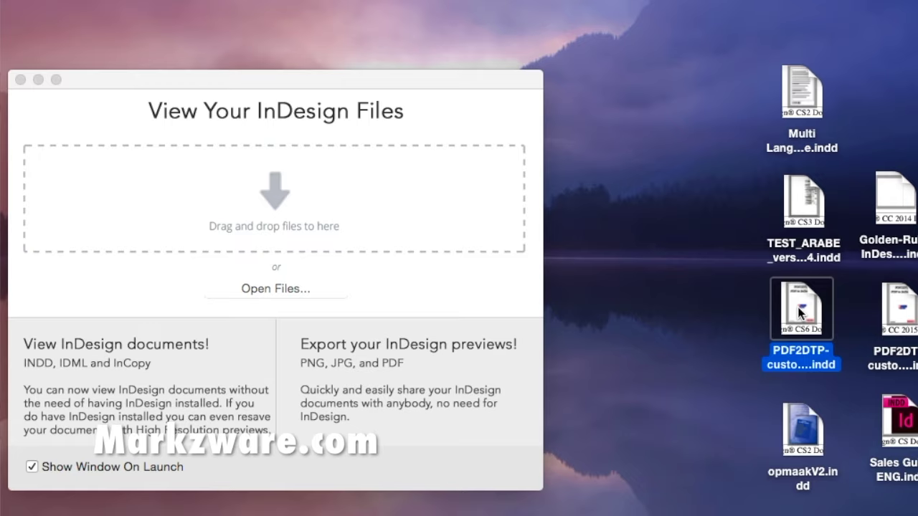
{"action": "left_click_drag", "start_coordinate": [797, 307], "coordinate": [299, 166]}
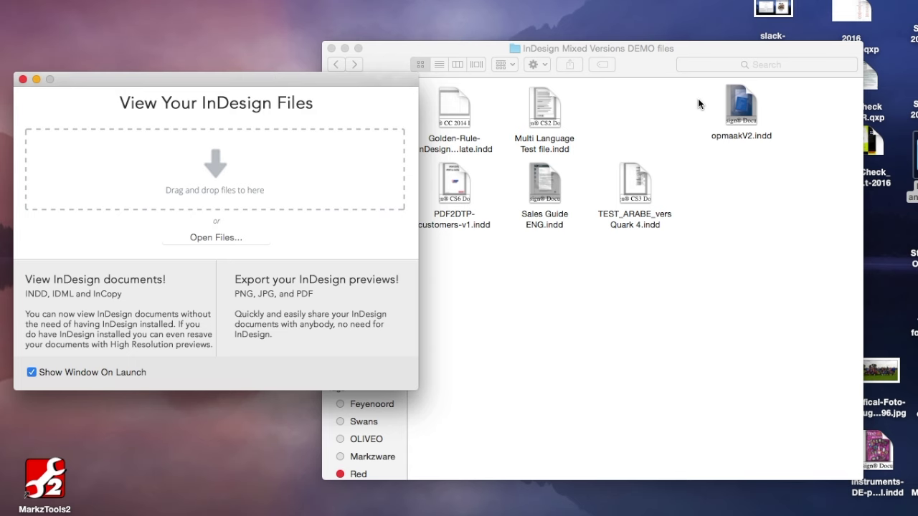
{"action": "left_click_drag", "start_coordinate": [738, 107], "coordinate": [398, 132]}
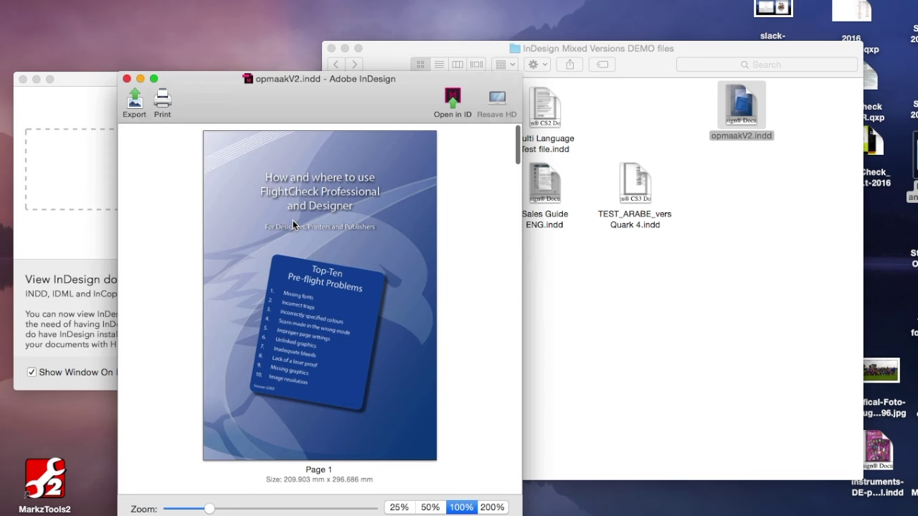
{"action": "left_click_drag", "start_coordinate": [212, 509], "coordinate": [172, 508]}
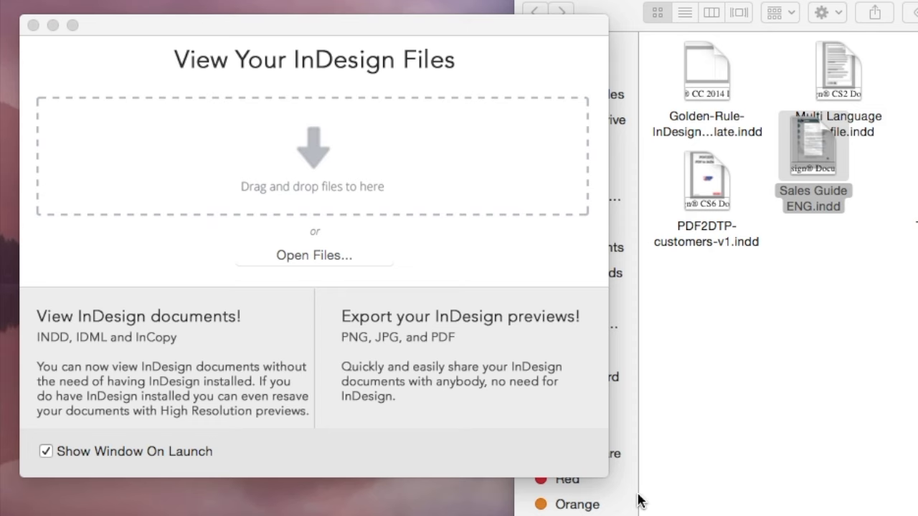
Load Sales Guide ENG.indd into the viewer and look through the text of its stories from start to end
{"action": "left_click_drag", "start_coordinate": [811, 172], "coordinate": [347, 153]}
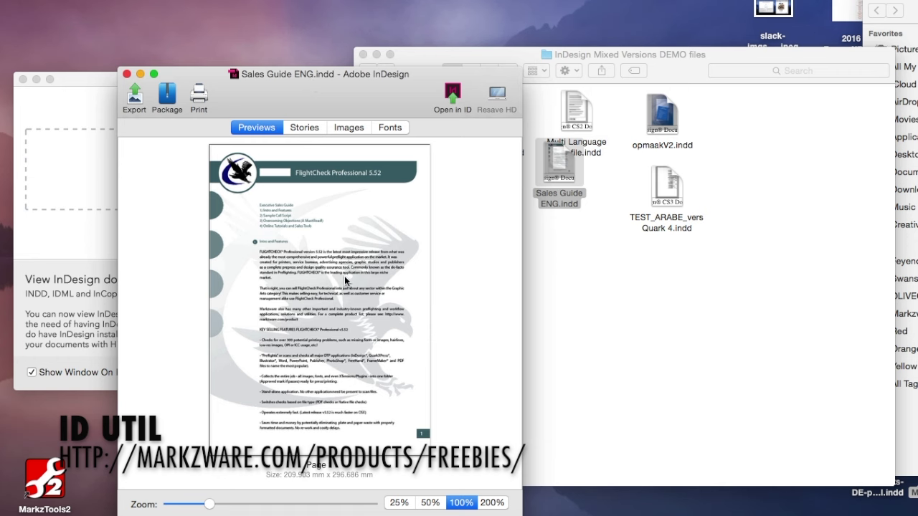
{"action": "left_click", "coordinate": [309, 129]}
{"action": "scroll", "coordinate": [313, 241], "scroll_direction": "down", "scroll_amount": 20}
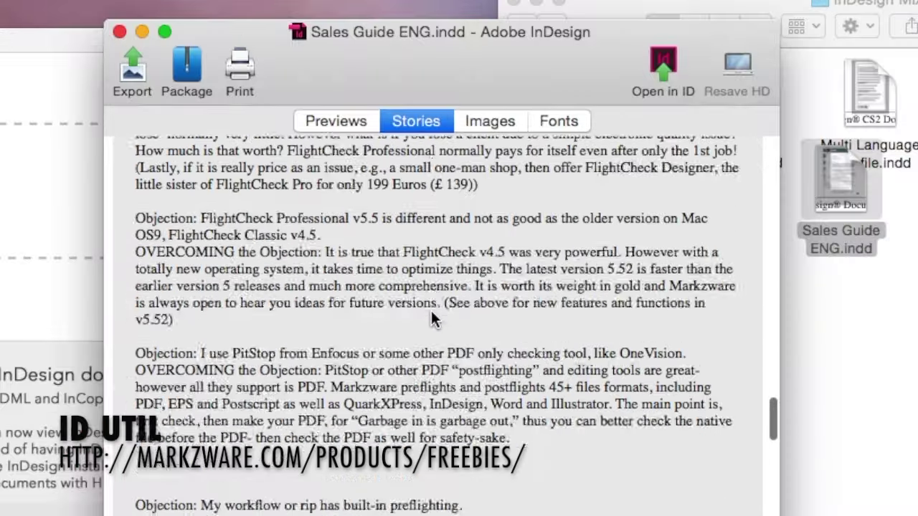
{"action": "scroll", "coordinate": [431, 317], "scroll_direction": "down", "scroll_amount": 20}
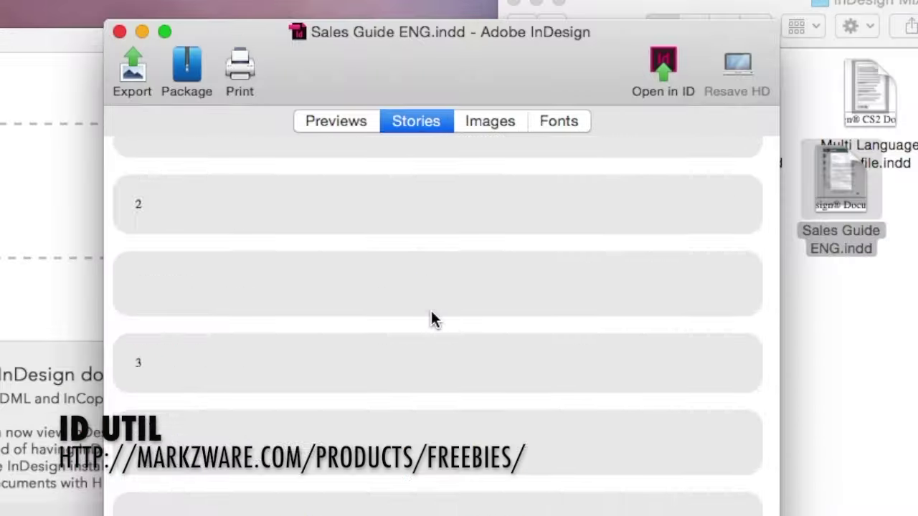
{"action": "scroll", "coordinate": [431, 312], "scroll_direction": "up", "scroll_amount": 20}
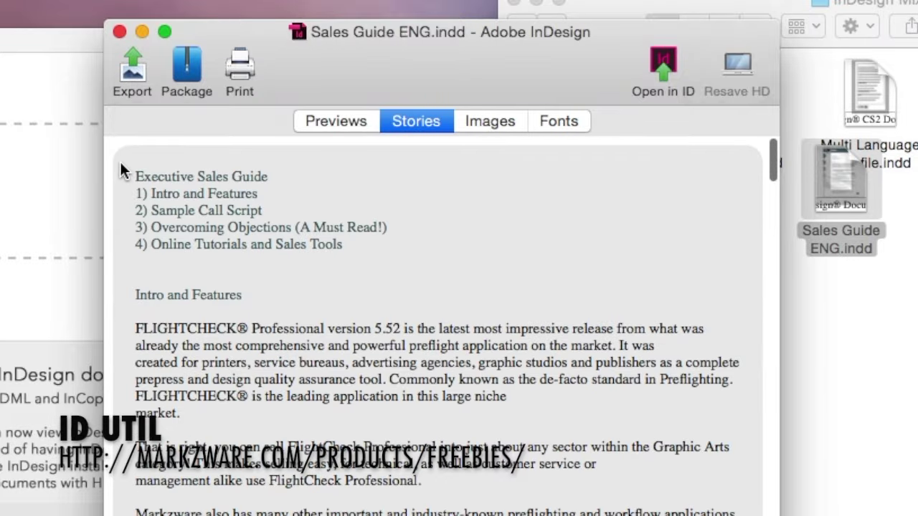
Copy the Sales Guide story text from "Executive Sales Guide" onward and paste it into a blank Word document
{"action": "left_click_drag", "start_coordinate": [133, 172], "coordinate": [704, 515]}
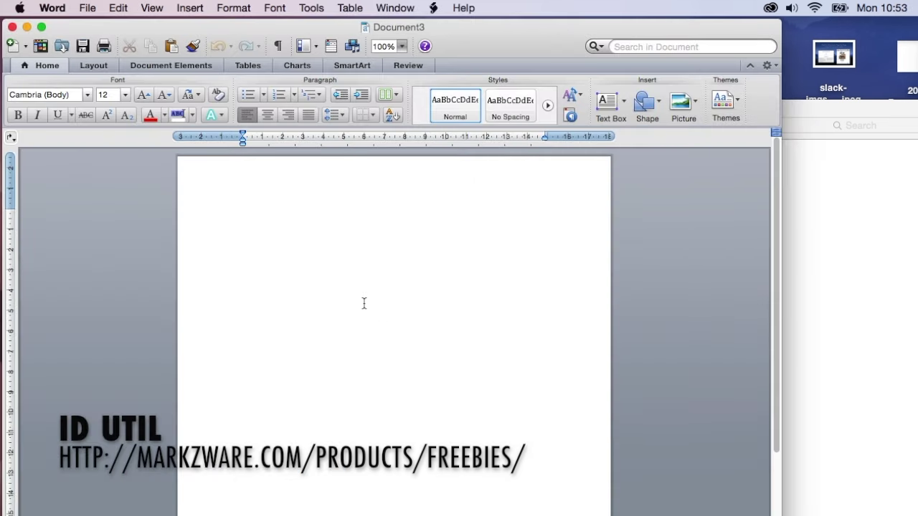
{"action": "key", "text": "super+v"}
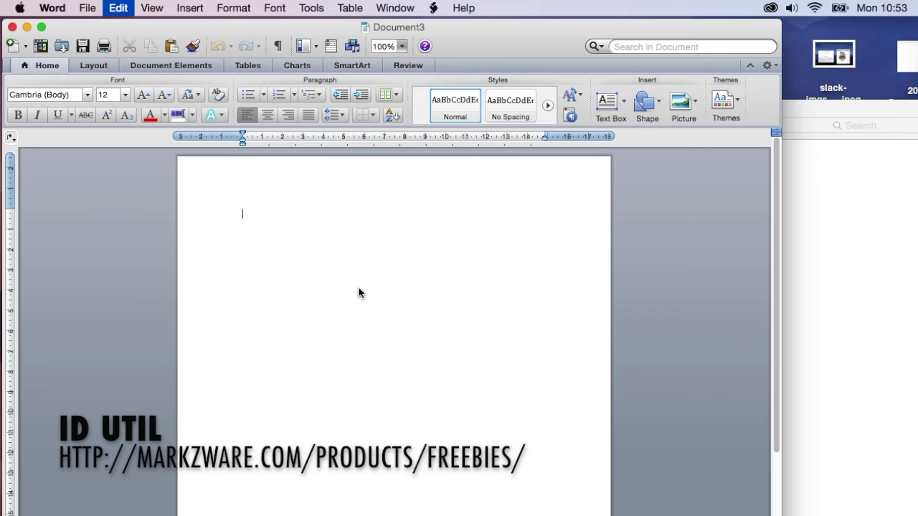
{"action": "scroll", "coordinate": [359, 288], "scroll_direction": "up", "scroll_amount": 10}
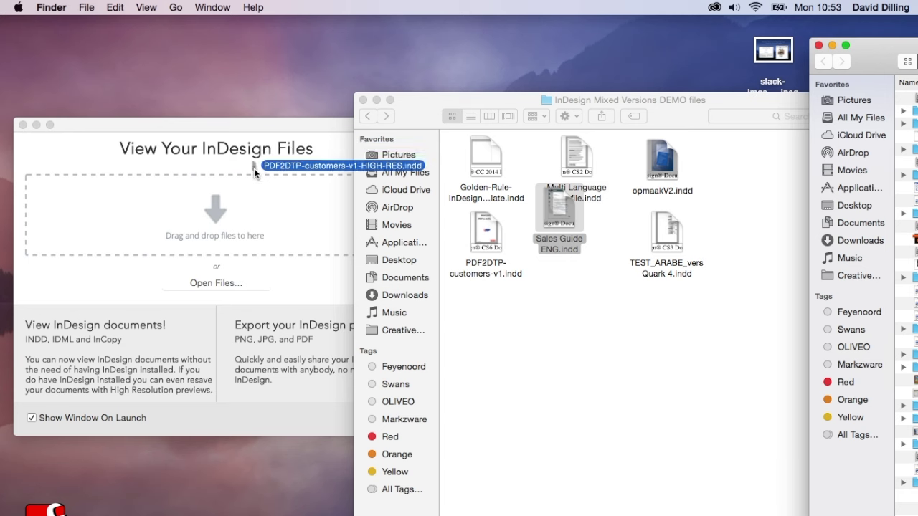
Load PDF2DTP-customers-v1-HIGH-RES.indd into ID Util and shrink the previews until several pages fit side by side
{"action": "left_click_drag", "start_coordinate": [256, 170], "coordinate": [224, 209]}
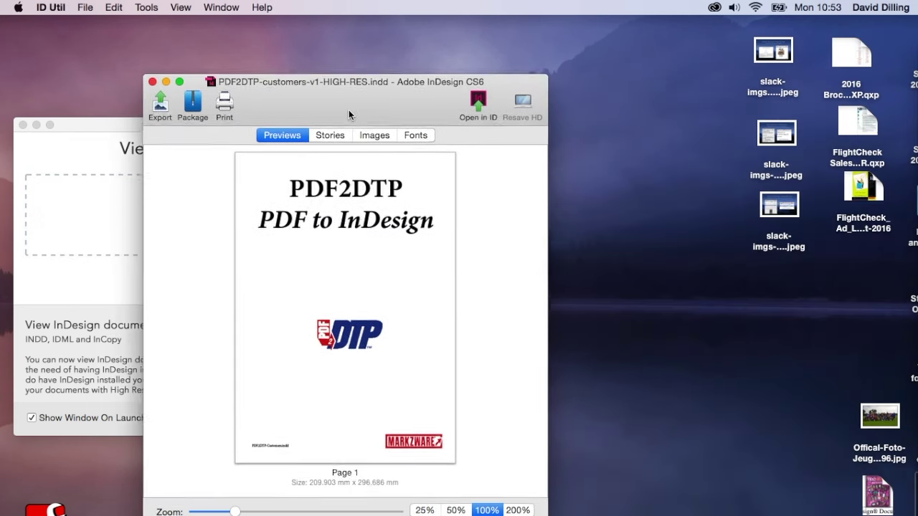
{"action": "left_click_drag", "start_coordinate": [348, 111], "coordinate": [362, 94]}
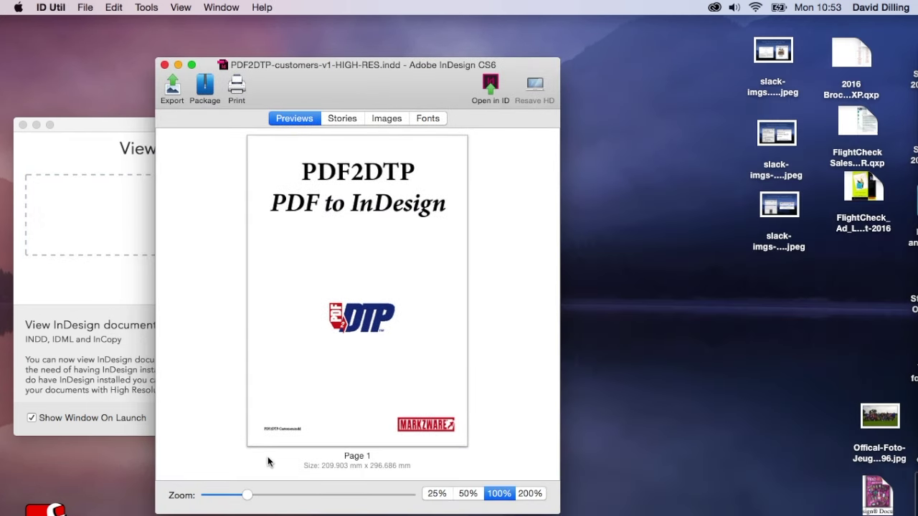
{"action": "left_click_drag", "start_coordinate": [246, 495], "coordinate": [203, 495]}
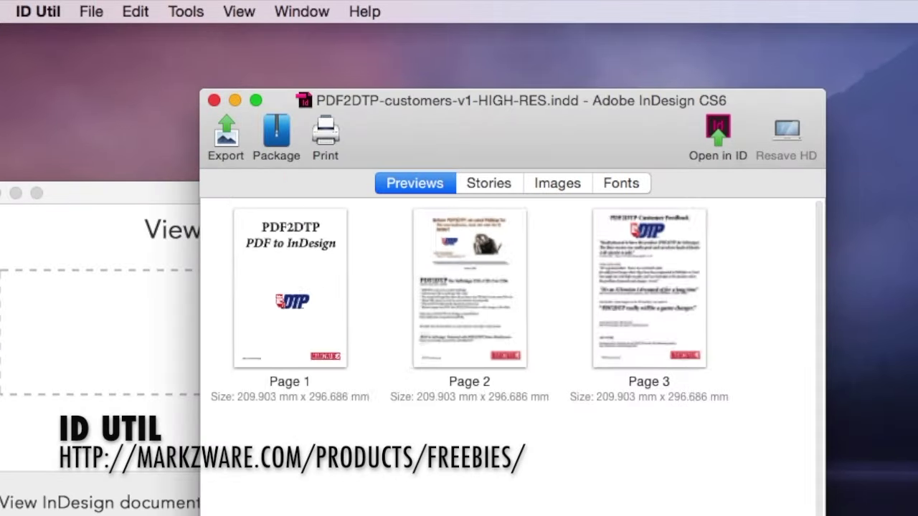
Examine the stories, the linked images with their status, and the fonts of PDF2DTP-customers-v1-HIGH-RES.indd
{"action": "left_click", "coordinate": [490, 184]}
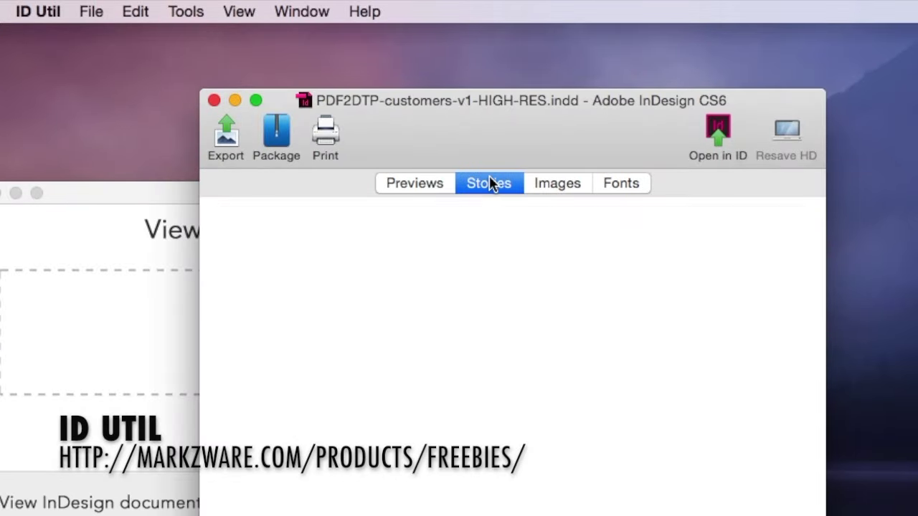
{"action": "scroll", "coordinate": [516, 391], "scroll_direction": "down", "scroll_amount": 10}
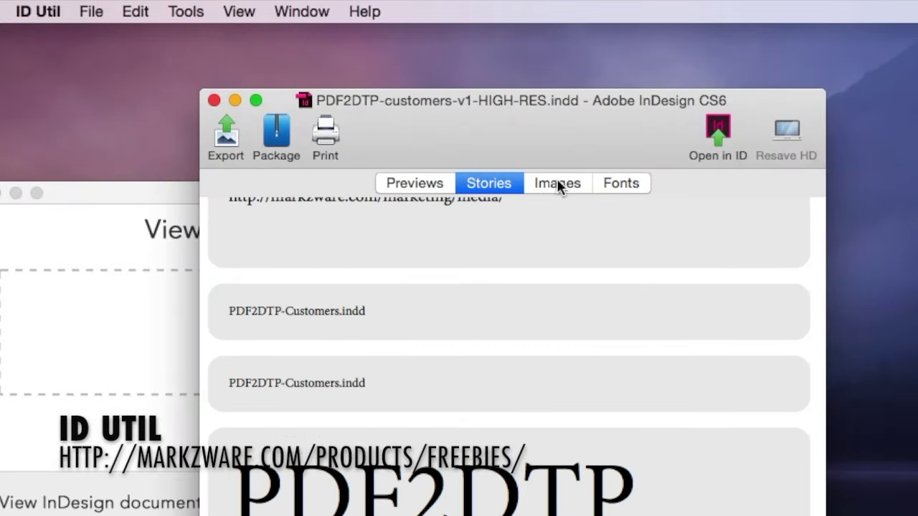
{"action": "left_click", "coordinate": [560, 183]}
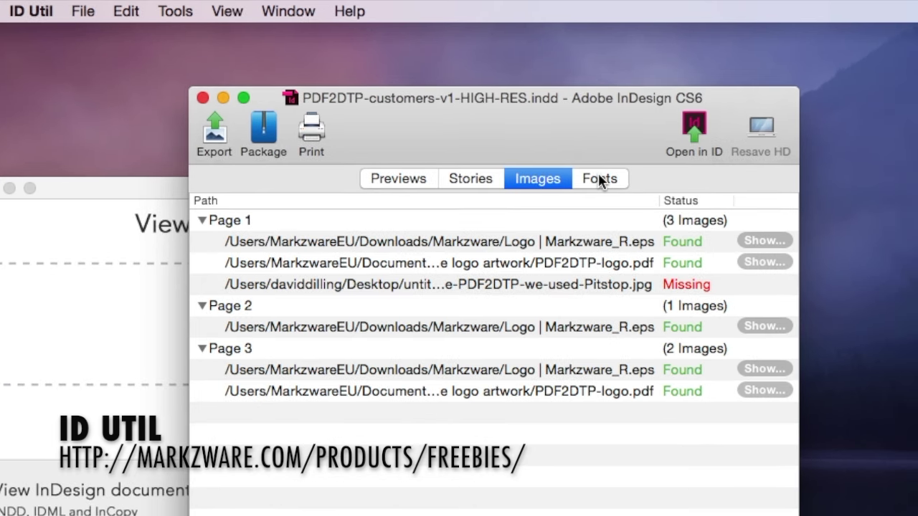
{"action": "left_click", "coordinate": [598, 180]}
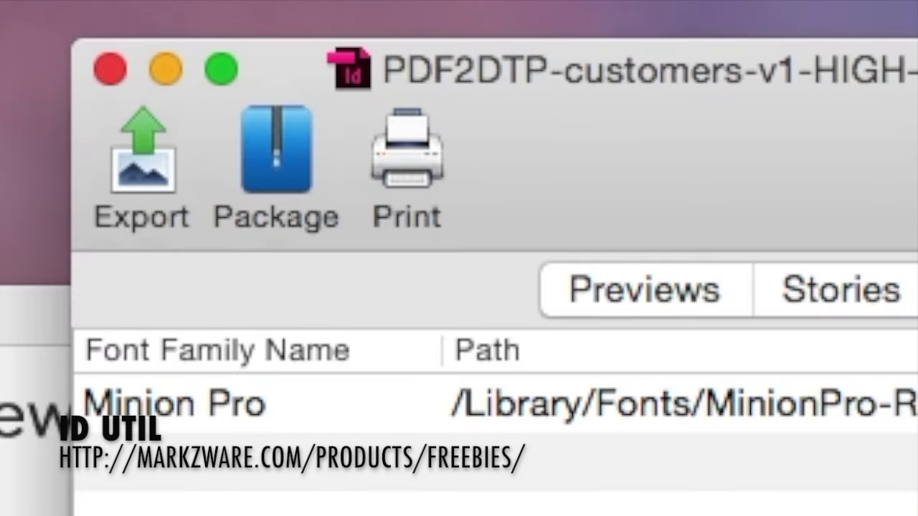
{"action": "left_click", "coordinate": [910, 290]}
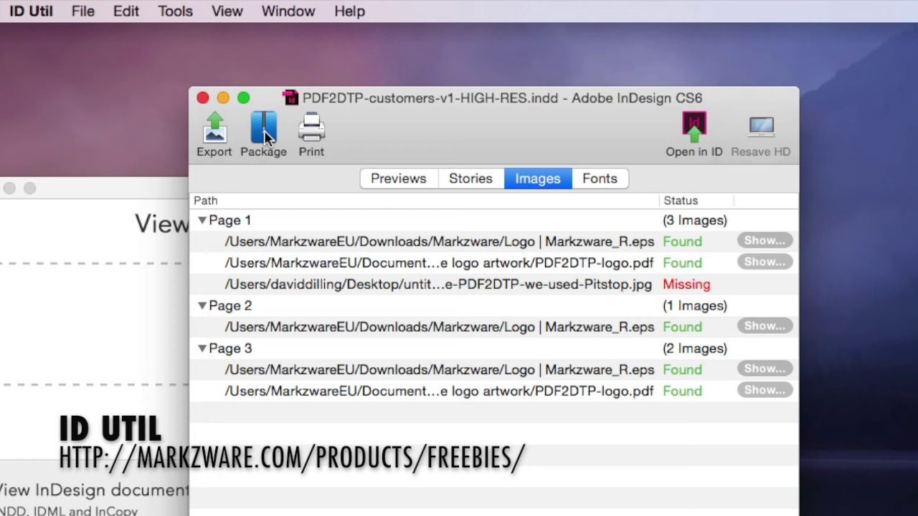
Package the document as PDF2DTP-customers-v1-HIGH-RES on the Desktop and close the folder window that opens
{"action": "left_click", "coordinate": [264, 136]}
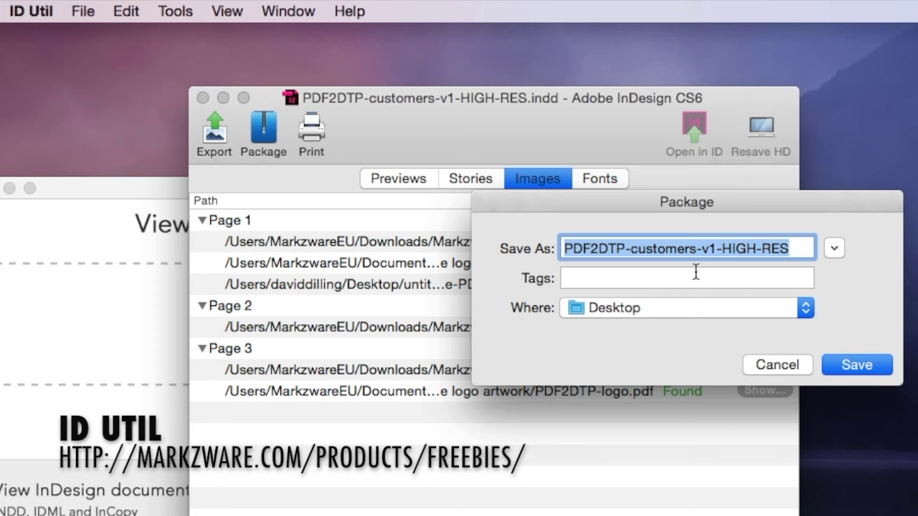
{"action": "left_click", "coordinate": [848, 370]}
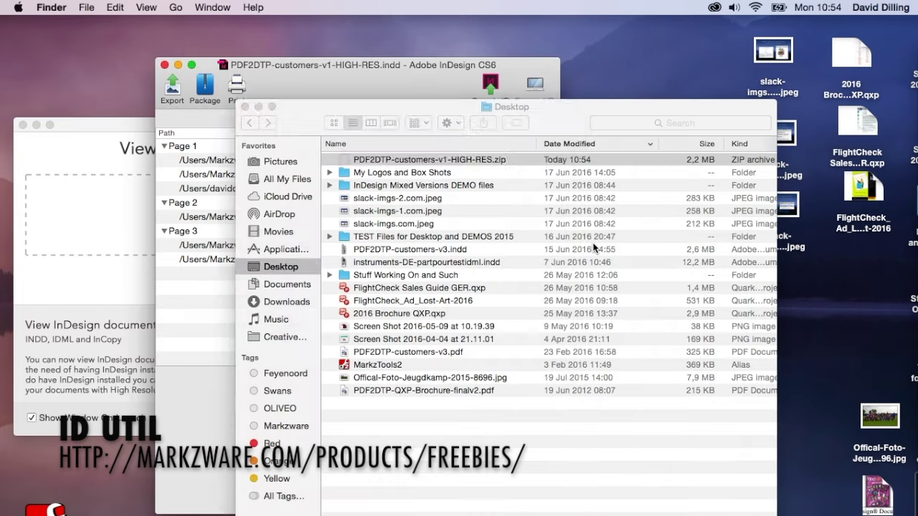
{"action": "left_click", "coordinate": [245, 106]}
Extract the packaged PDF2DTP-customers-v1-HIGH-RES.zip on the Desktop and open the extracted folder
{"action": "left_click_drag", "start_coordinate": [312, 66], "coordinate": [208, 66]}
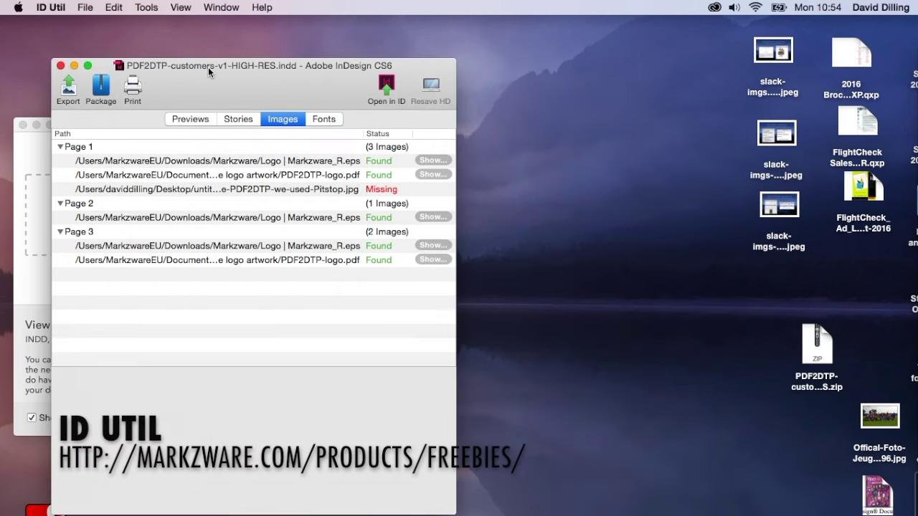
{"action": "left_click_drag", "start_coordinate": [814, 344], "coordinate": [579, 272]}
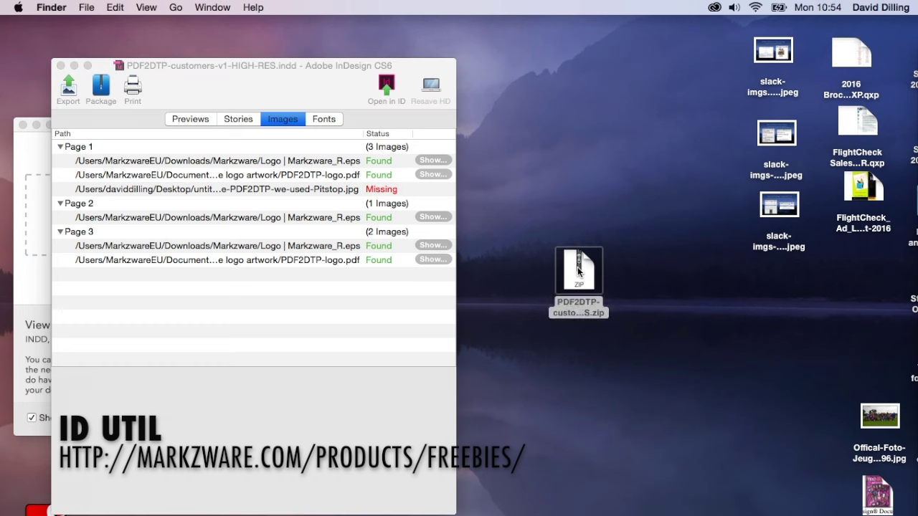
{"action": "double_click", "coordinate": [578, 271]}
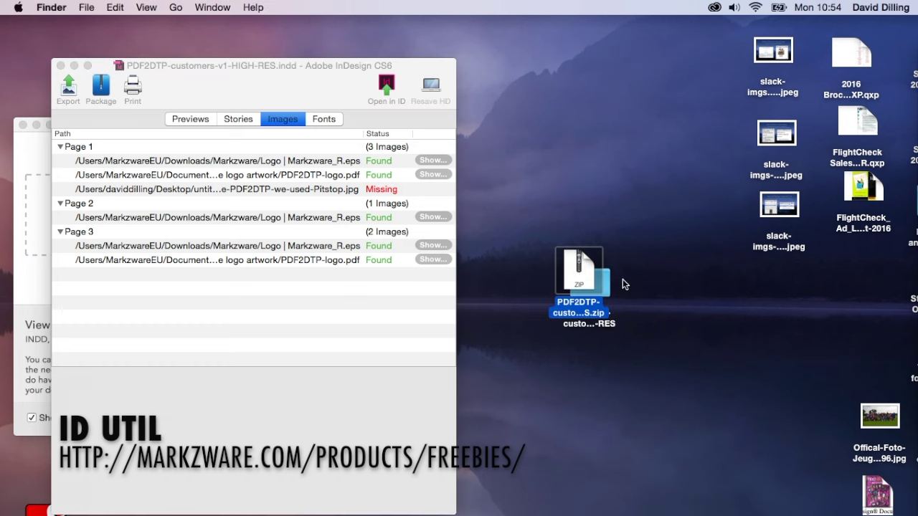
{"action": "left_click", "coordinate": [606, 287]}
{"action": "double_click", "coordinate": [598, 282]}
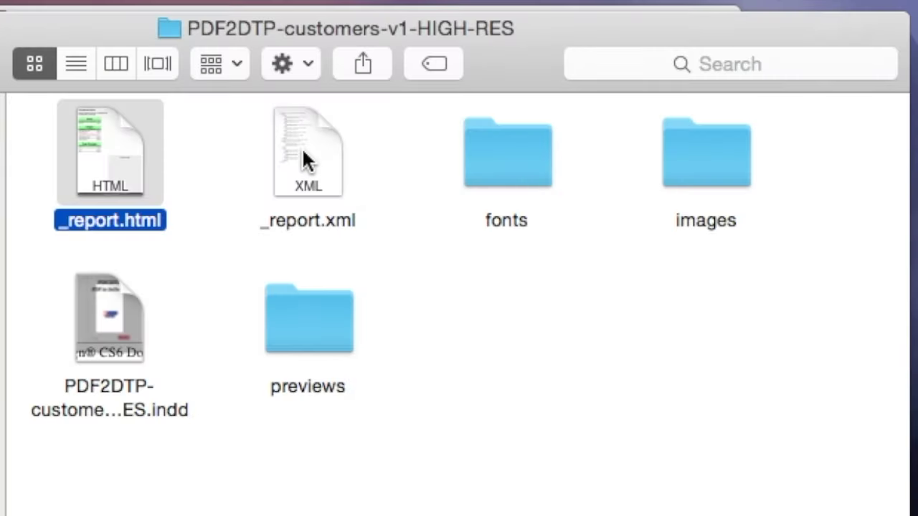
Check the contents of the fonts, images and previews folders inside the extracted package, returning to the main folder after each
{"action": "double_click", "coordinate": [500, 164]}
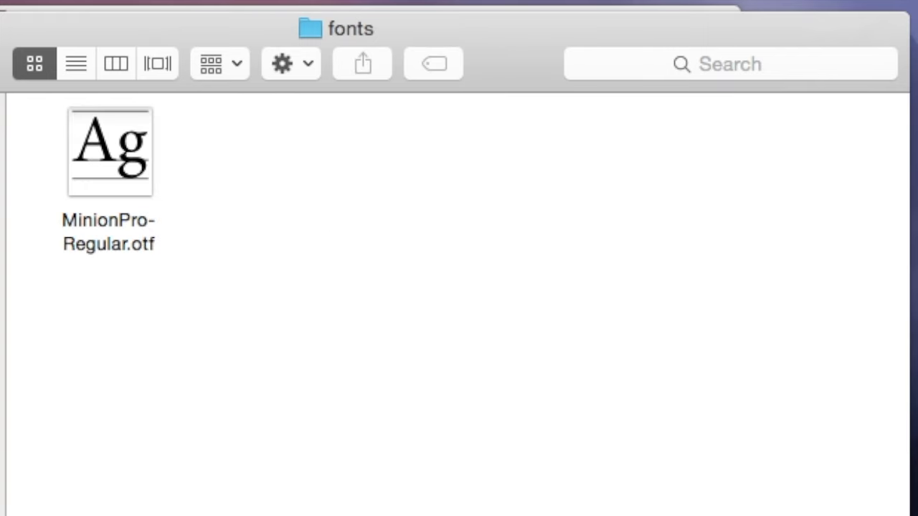
{"action": "key", "text": "super+Up"}
{"action": "double_click", "coordinate": [732, 172]}
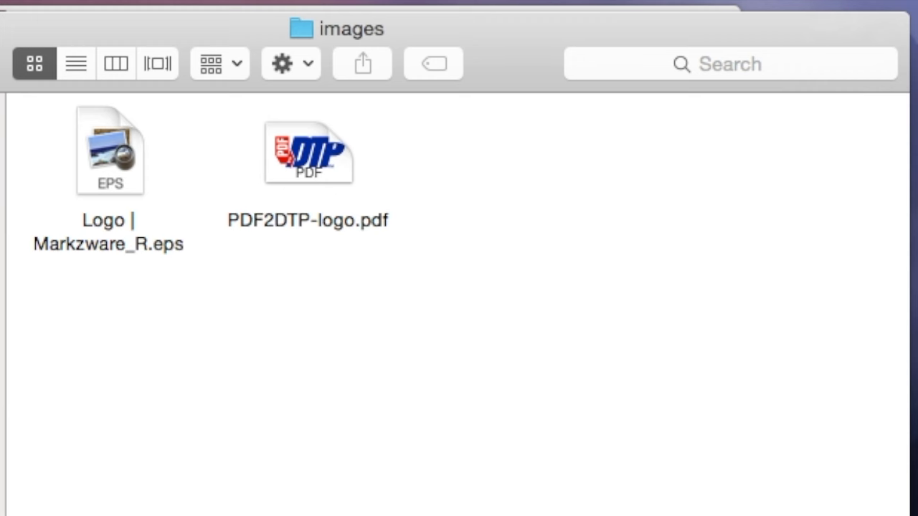
{"action": "key", "text": "super+Up"}
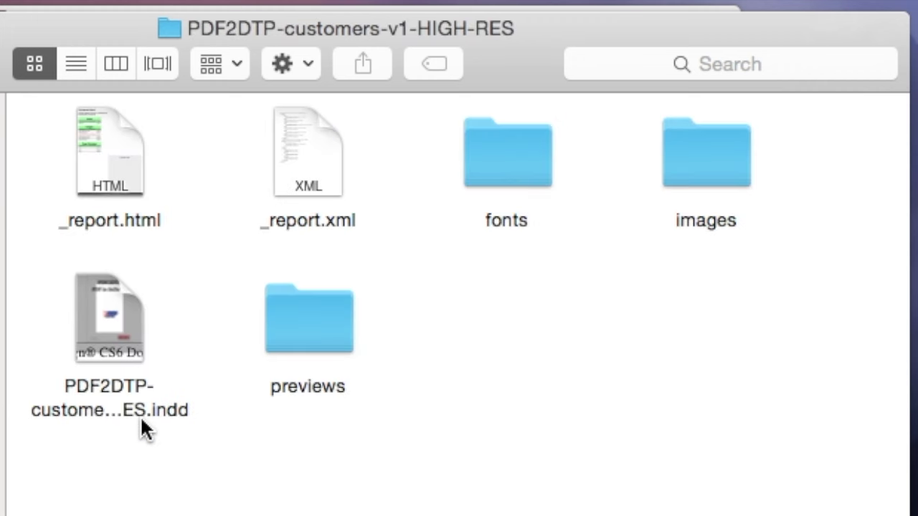
{"action": "double_click", "coordinate": [336, 323]}
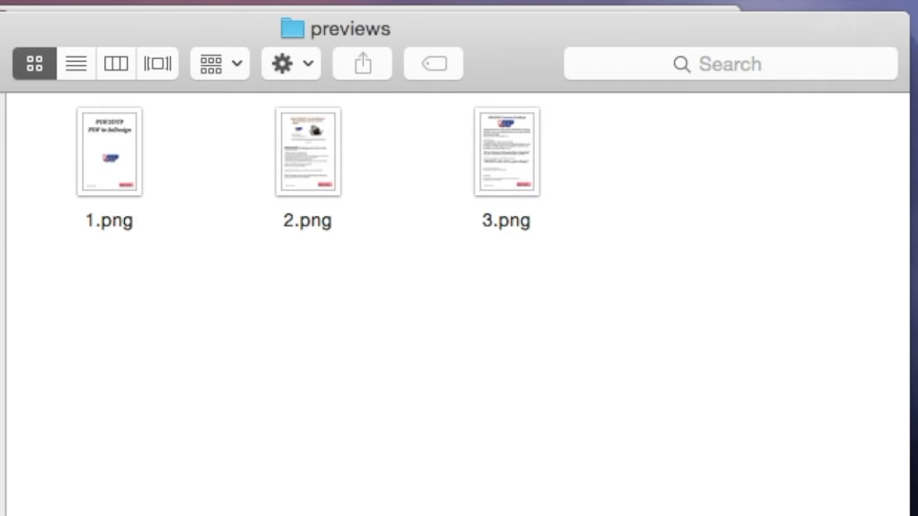
{"action": "key", "text": "super+Up"}
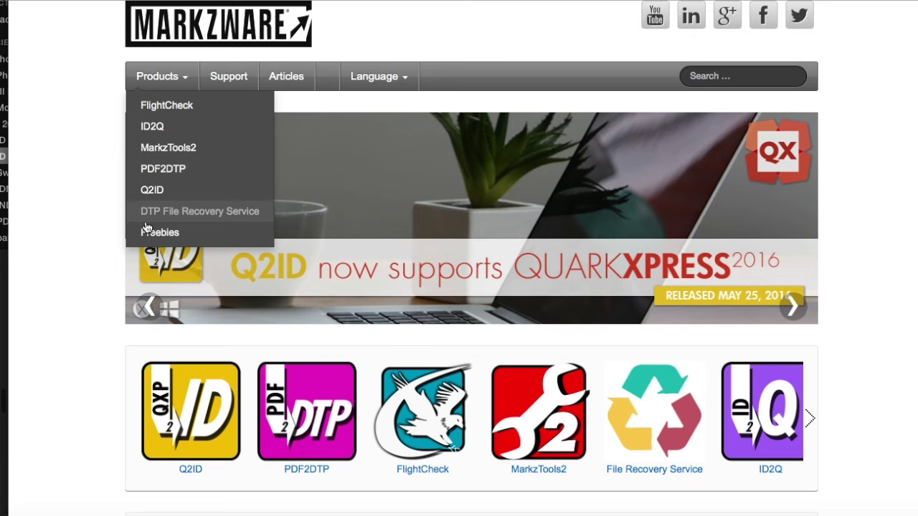
Open the Freebies page on the Markzware website to view the ID Util offering
{"action": "left_click", "coordinate": [160, 235]}
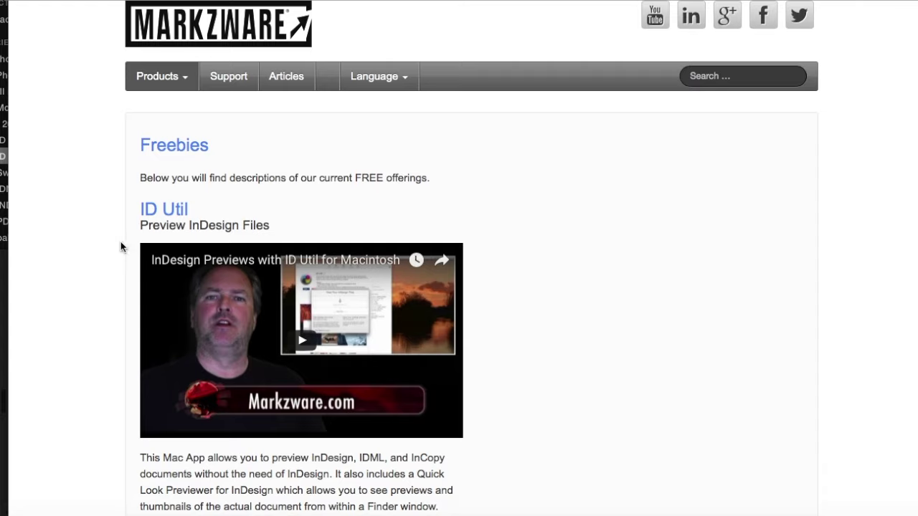
{"action": "type", "text": "Uti"}
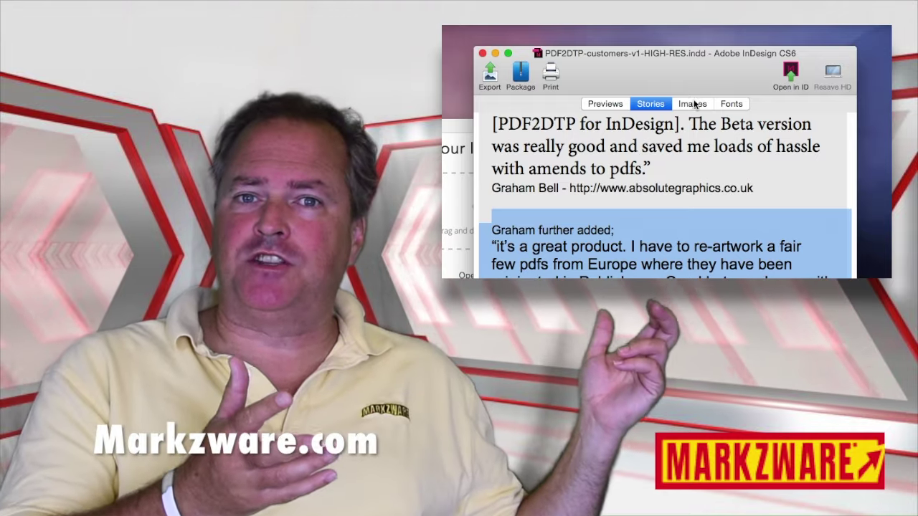
Show the list of linked images and their status for PDF2DTP-customers-v1-HIGH-RES.indd in ID Util
{"action": "left_click", "coordinate": [663, 77]}
{"action": "scroll", "coordinate": [673, 192], "scroll_direction": "down", "scroll_amount": 1}
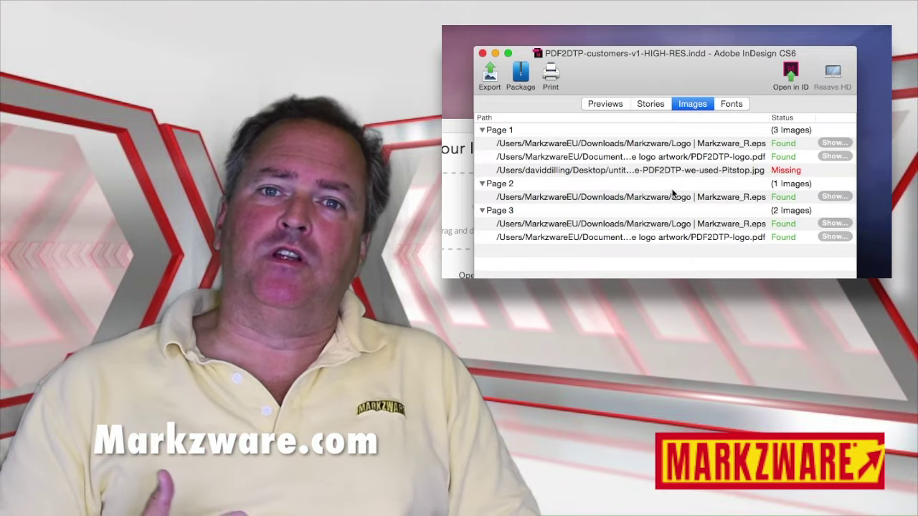